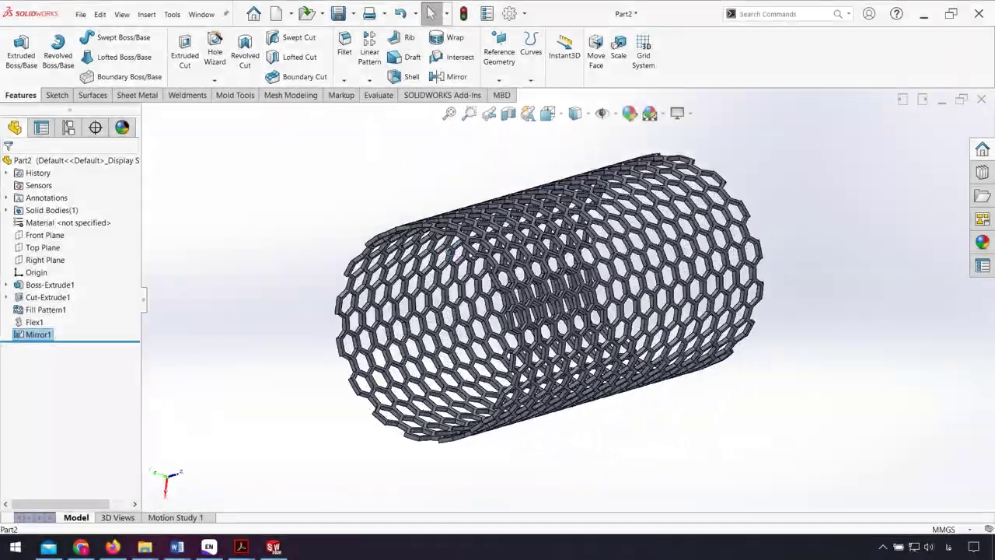
- Orbit the finished honeycomb nanotube to inspect it from another side
{"action": "mouse_move", "coordinate": [507, 228]}
{"action": "middle_mouse_down"}
{"action": "mouse_move", "coordinate": [579, 282]}
{"action": "mouse_move", "coordinate": [595, 240]}
{"action": "middle_mouse_up"}
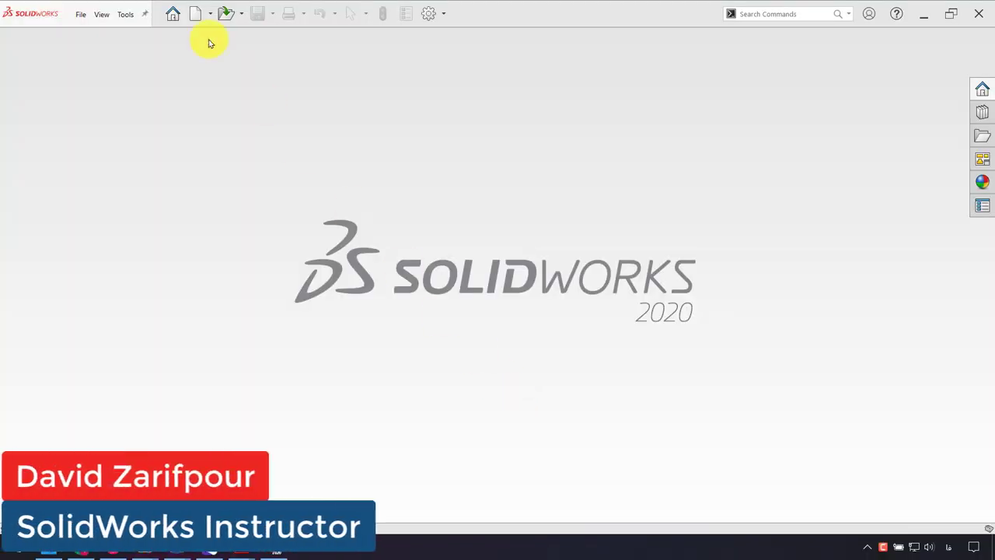
- Create a new part document and open a sketch on its Top Plane
{"action": "left_click", "coordinate": [194, 13]}
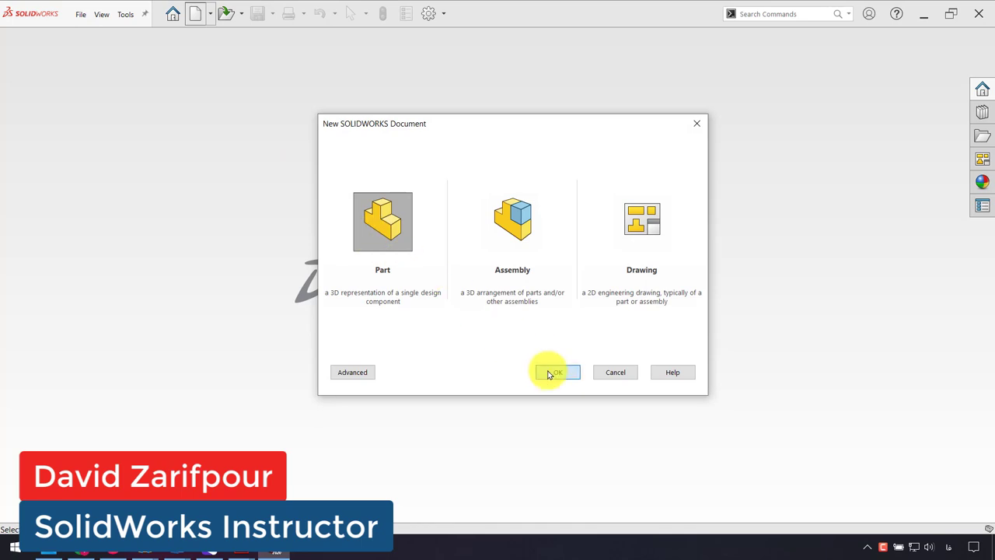
{"action": "left_click", "coordinate": [544, 370]}
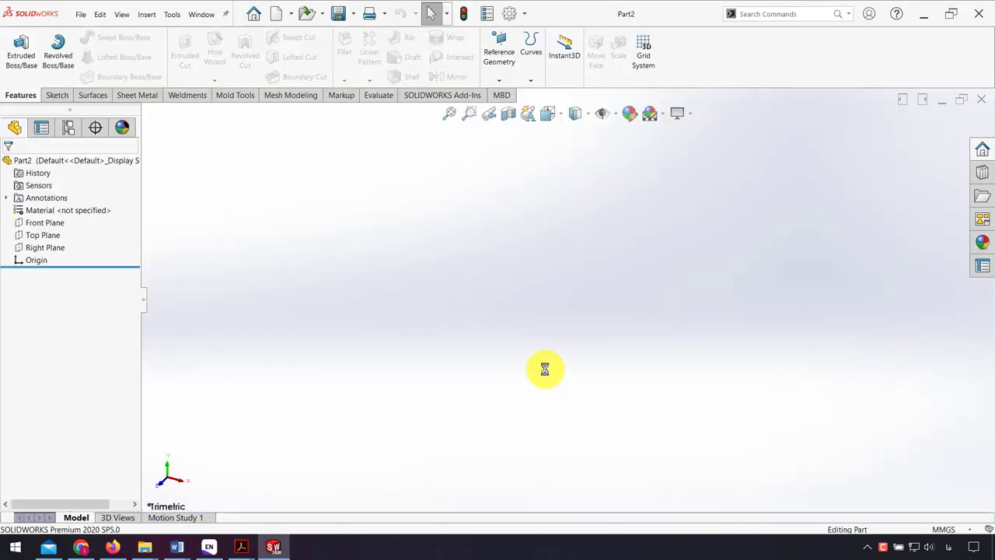
{"action": "left_click", "coordinate": [39, 235]}
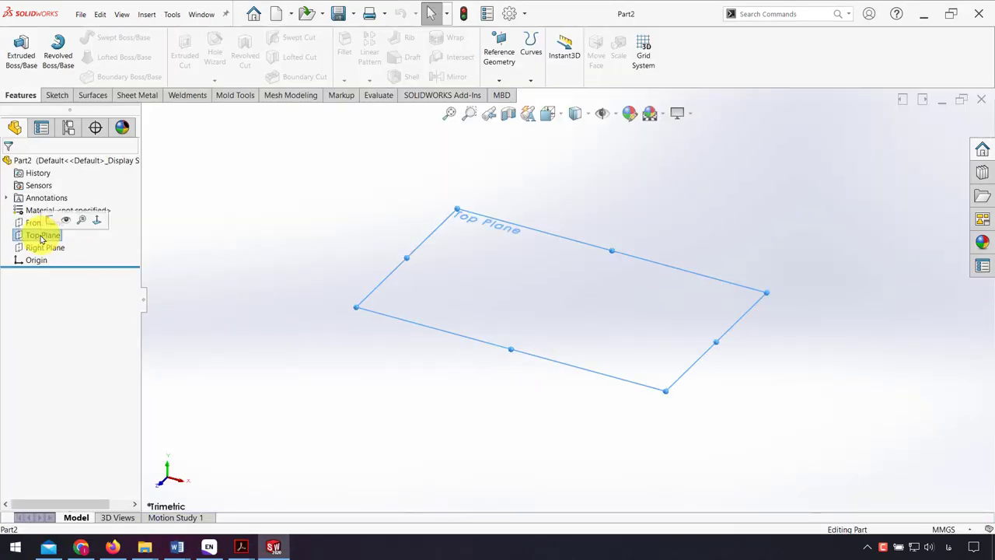
{"action": "left_click", "coordinate": [48, 223]}
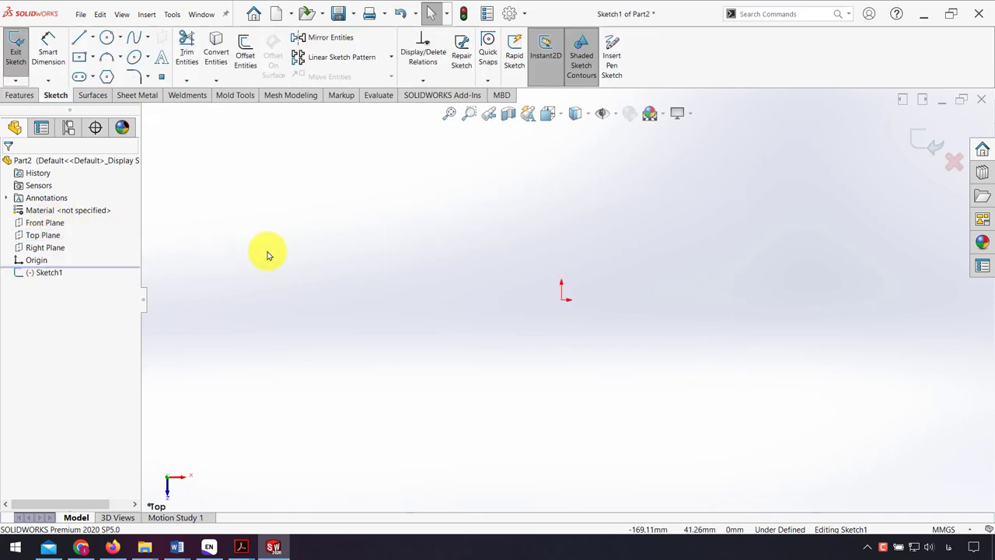
- Draw a centre rectangle anchored at the origin
{"action": "left_click", "coordinate": [79, 57]}
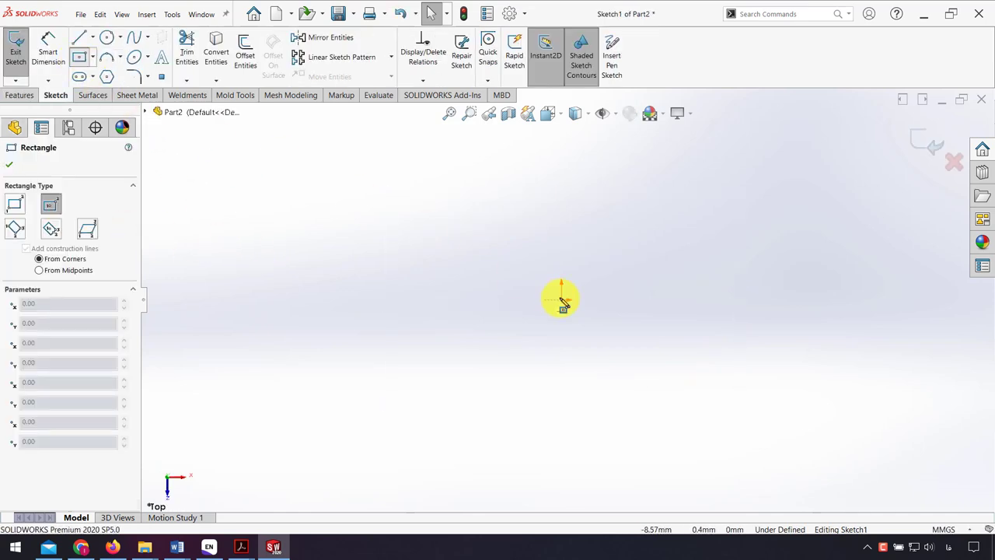
{"action": "left_click", "coordinate": [561, 299]}
{"action": "left_click", "coordinate": [767, 406]}
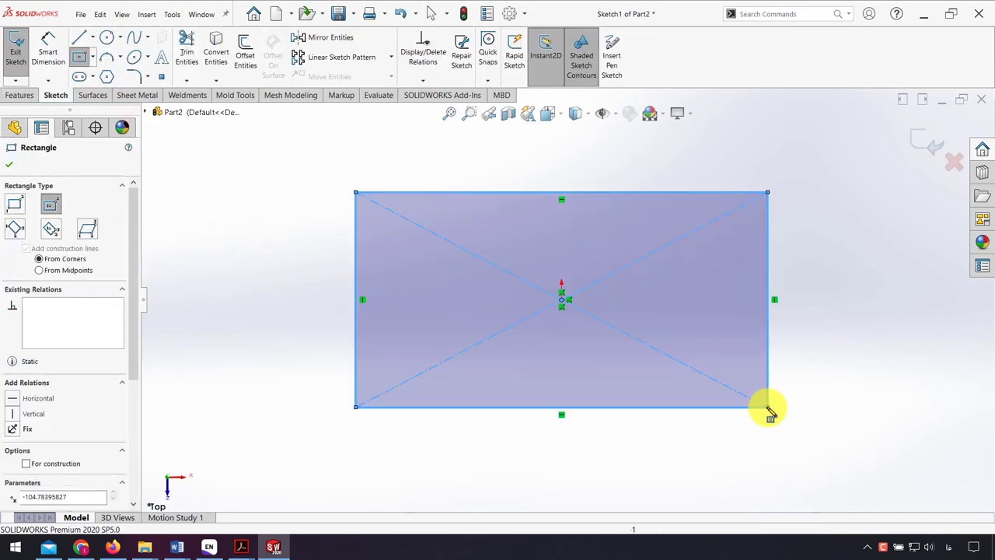
- Dimension the rectangle 400 mm wide and 500 mm tall
{"action": "left_click", "coordinate": [48, 48]}
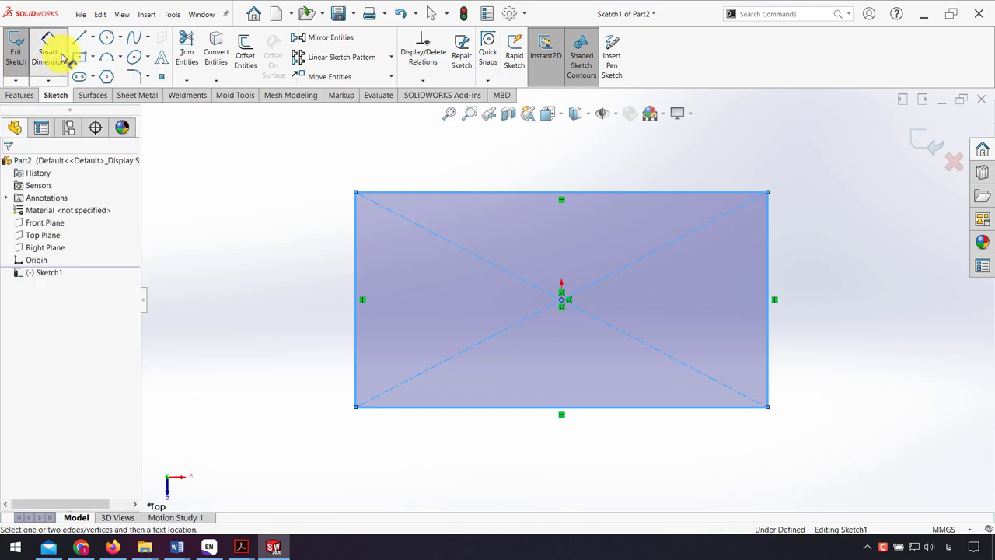
{"action": "left_click", "coordinate": [502, 193]}
{"action": "left_click", "coordinate": [565, 179]}
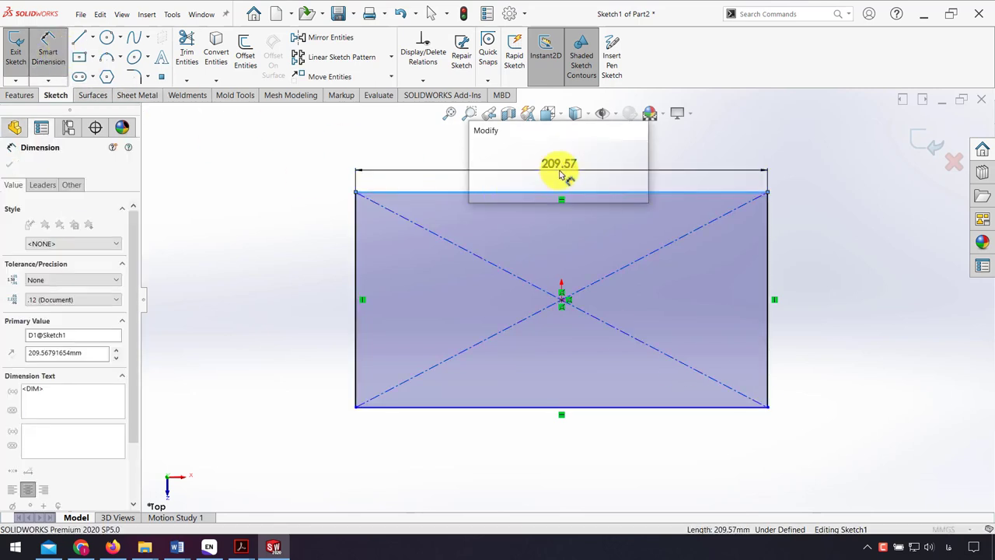
{"action": "type", "text": "400"}
{"action": "key", "text": "Return"}
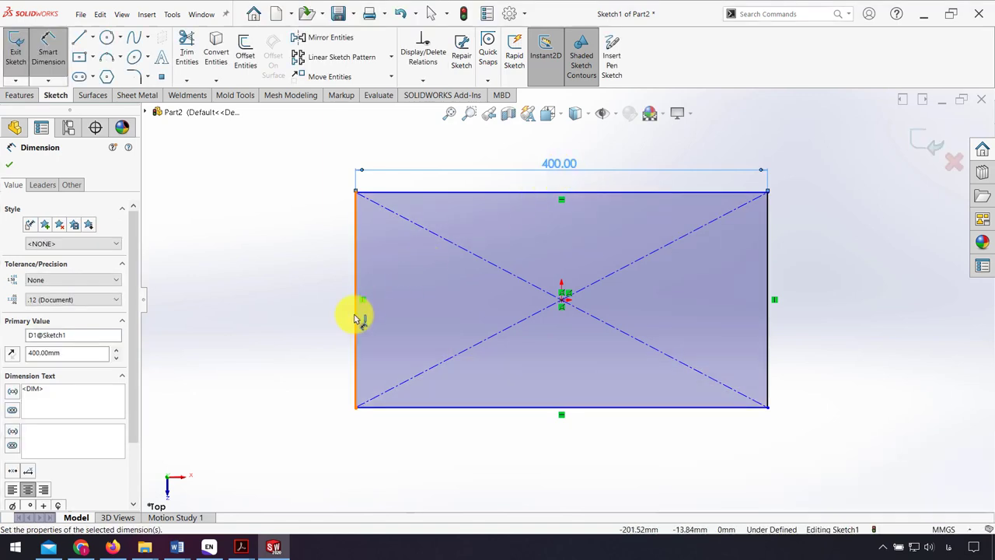
{"action": "left_click", "coordinate": [348, 315]}
{"action": "left_click", "coordinate": [309, 302]}
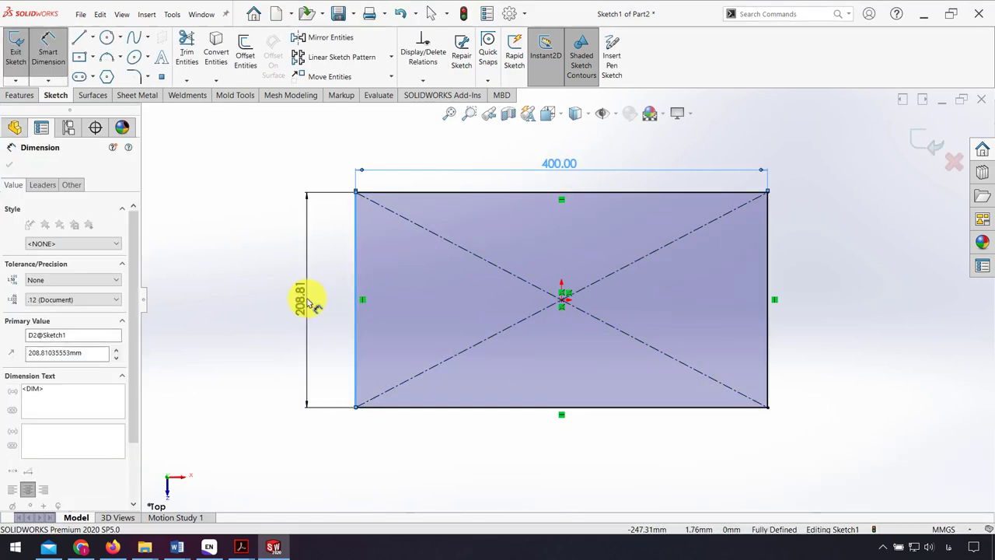
{"action": "type", "text": "500"}
{"action": "key", "text": "Return"}
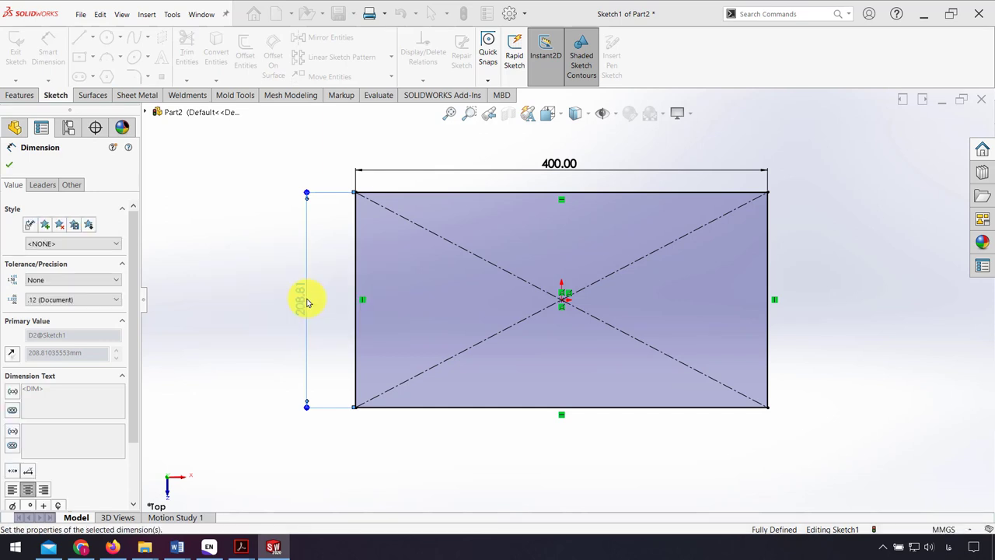
- Extrude the rectangle into a 5 mm thick plate and select its top face
{"action": "left_click", "coordinate": [19, 94]}
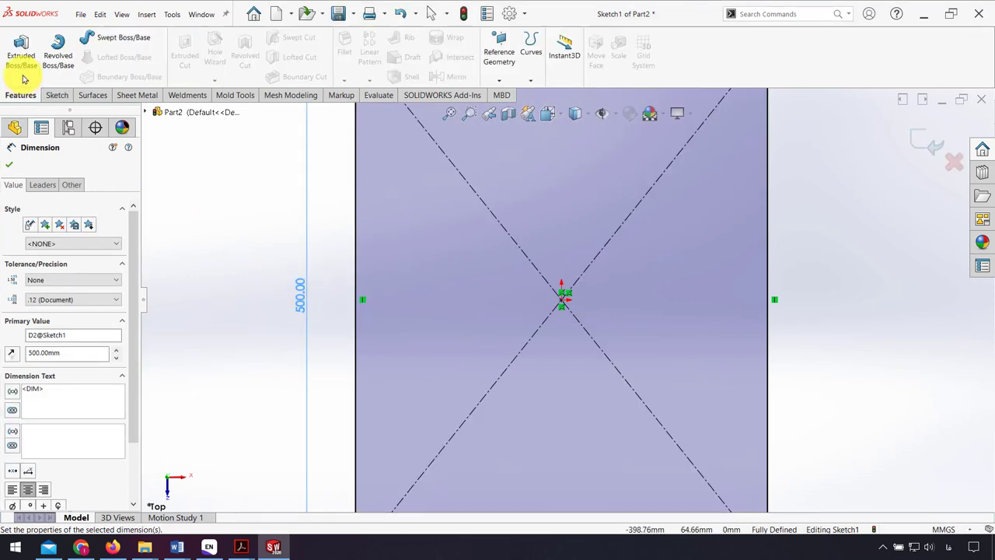
{"action": "left_click", "coordinate": [23, 78]}
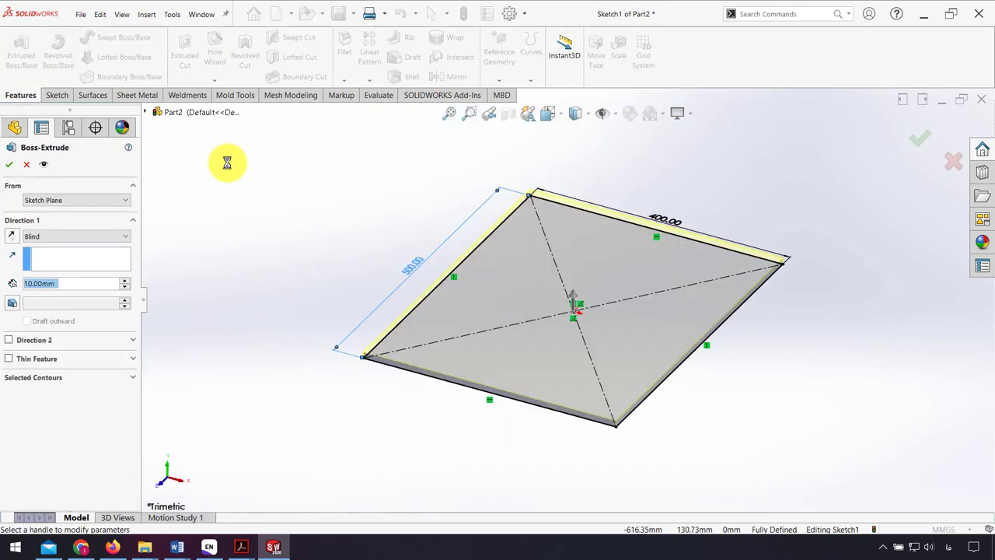
{"action": "type", "text": "5"}
{"action": "key", "text": "Return"}
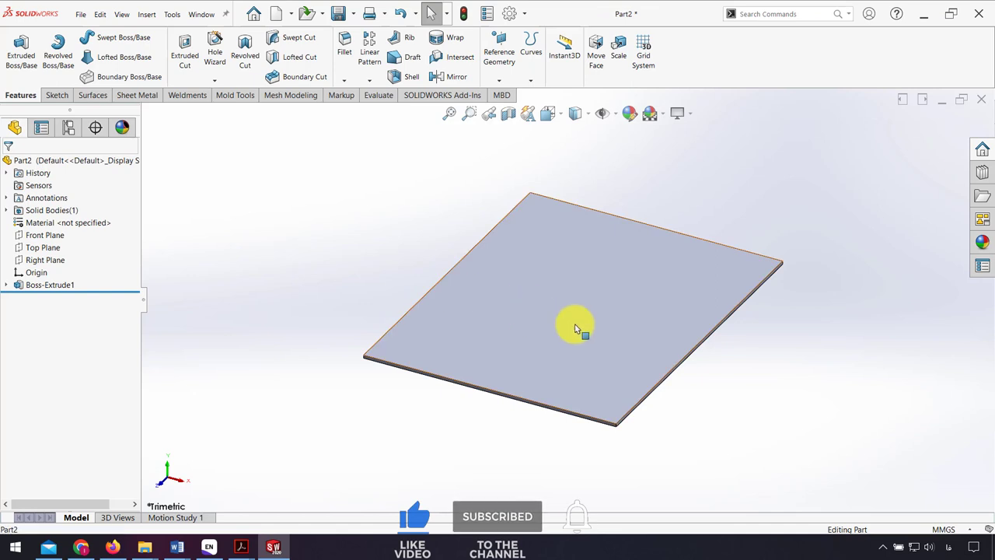
{"action": "left_click", "coordinate": [580, 327]}
- Sketch a level hexagon centred on the origin of the plate face
{"action": "left_click", "coordinate": [622, 294]}
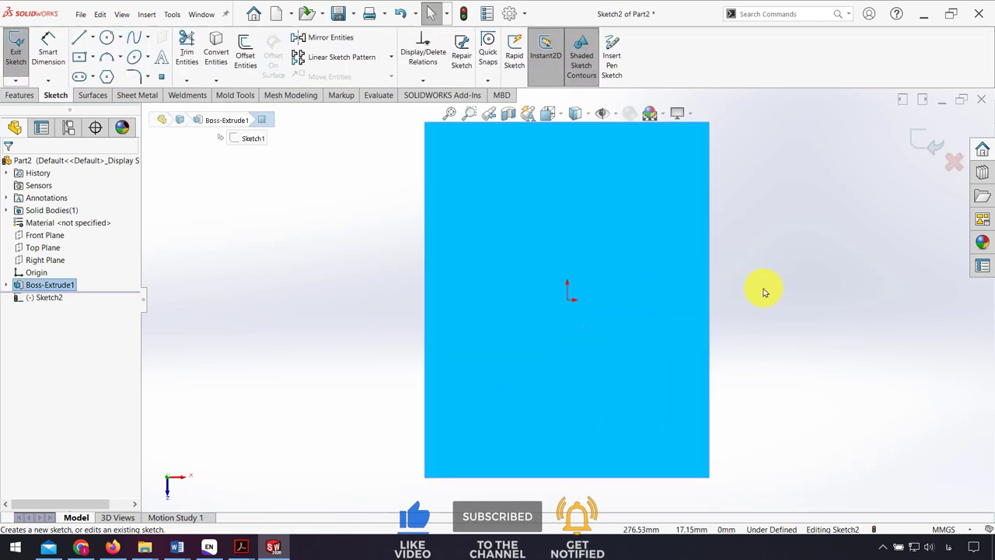
{"action": "left_click", "coordinate": [108, 77]}
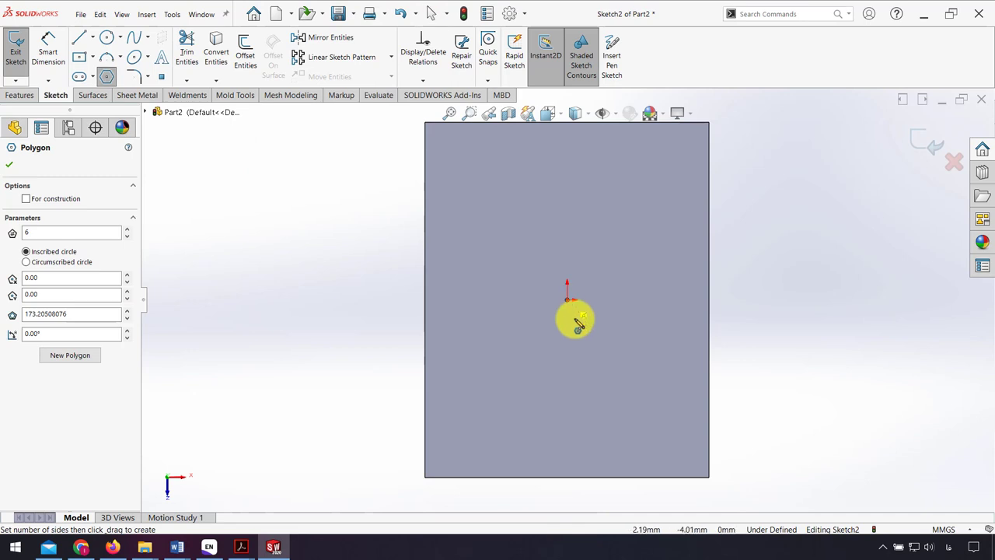
{"action": "left_click_drag", "start_coordinate": [568, 302], "coordinate": [580, 330]}
{"action": "left_click", "coordinate": [581, 331]}
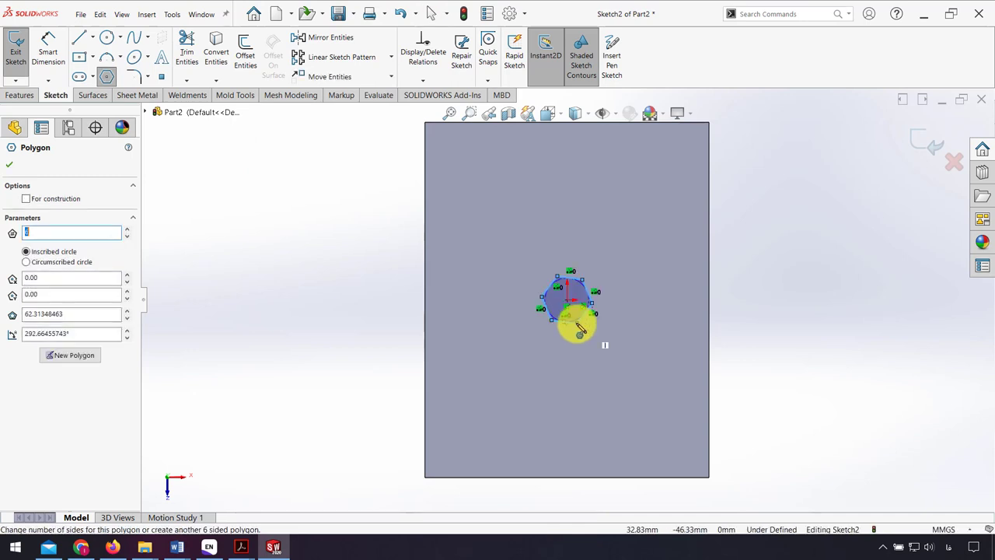
{"action": "key", "text": "Escape"}
{"action": "scroll", "coordinate": [577, 324], "scroll_direction": "down", "scroll_amount": 2}
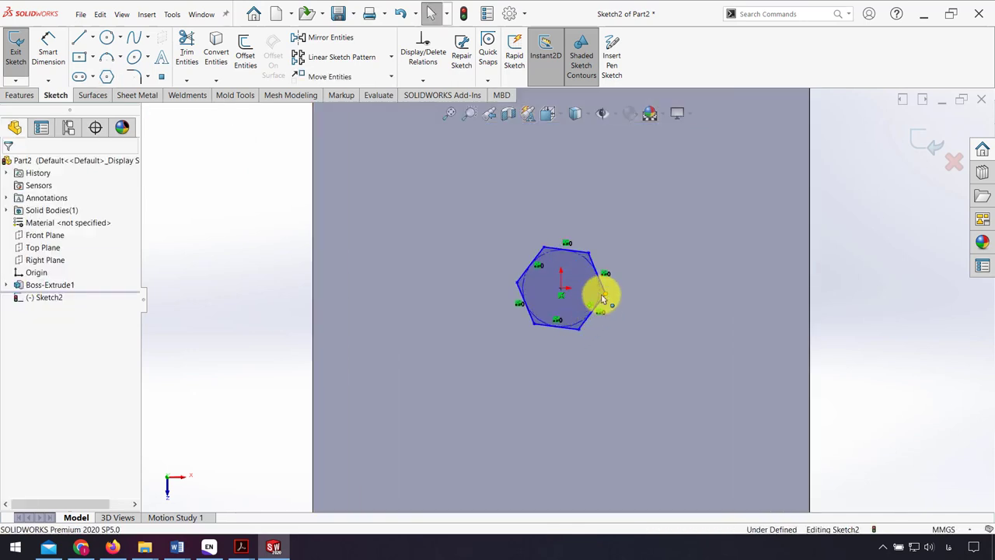
{"action": "left_click", "coordinate": [558, 292]}
{"action": "left_click", "coordinate": [518, 283], "text": "ctrl"}
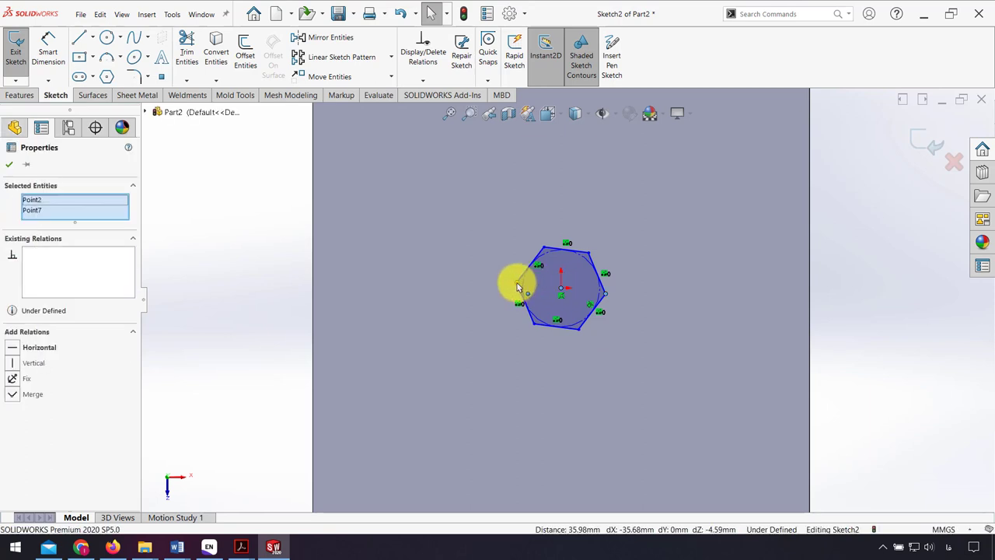
{"action": "left_click", "coordinate": [518, 283], "text": "ctrl"}
{"action": "left_click", "coordinate": [16, 357]}
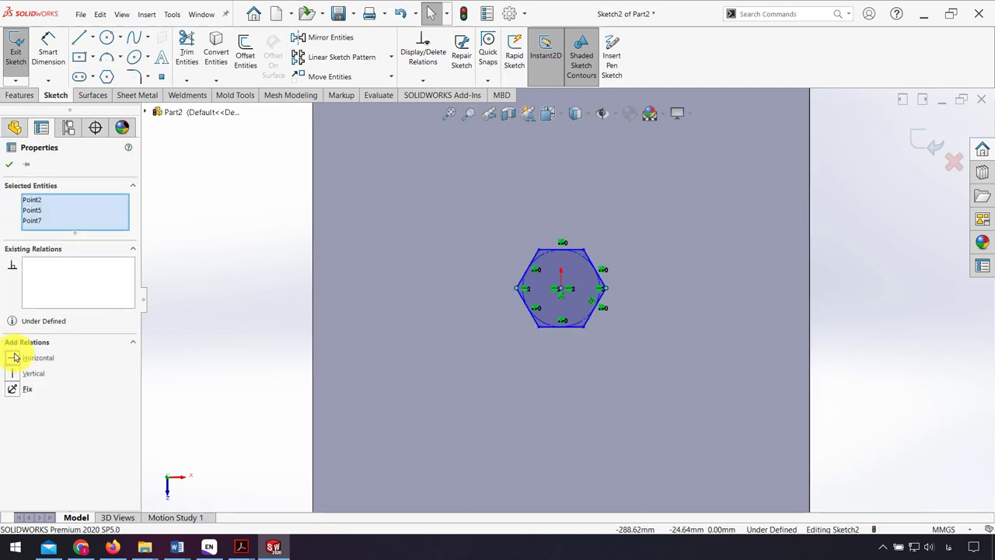
- Dimension the hexagon 30 mm across and cut it through the plate
{"action": "left_click", "coordinate": [48, 50]}
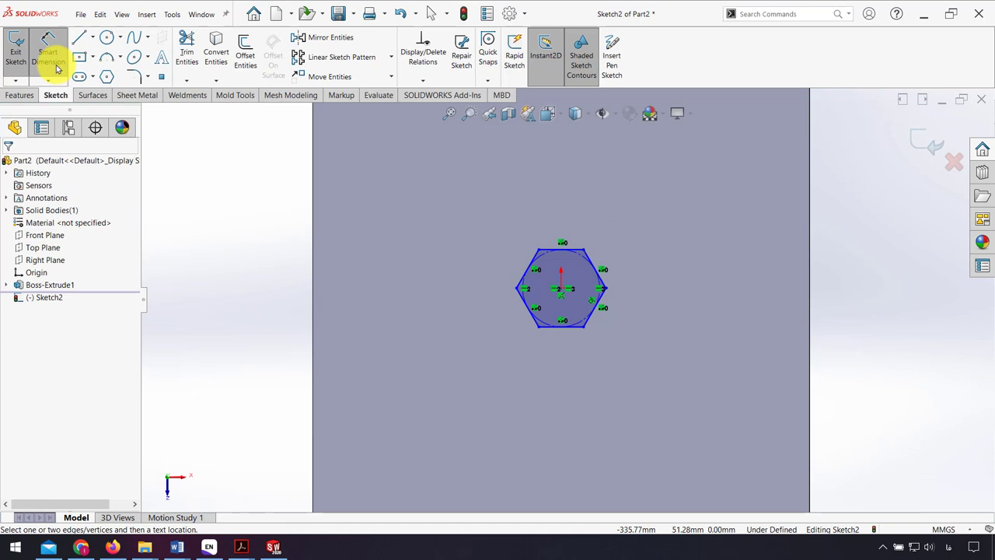
{"action": "left_click", "coordinate": [519, 292]}
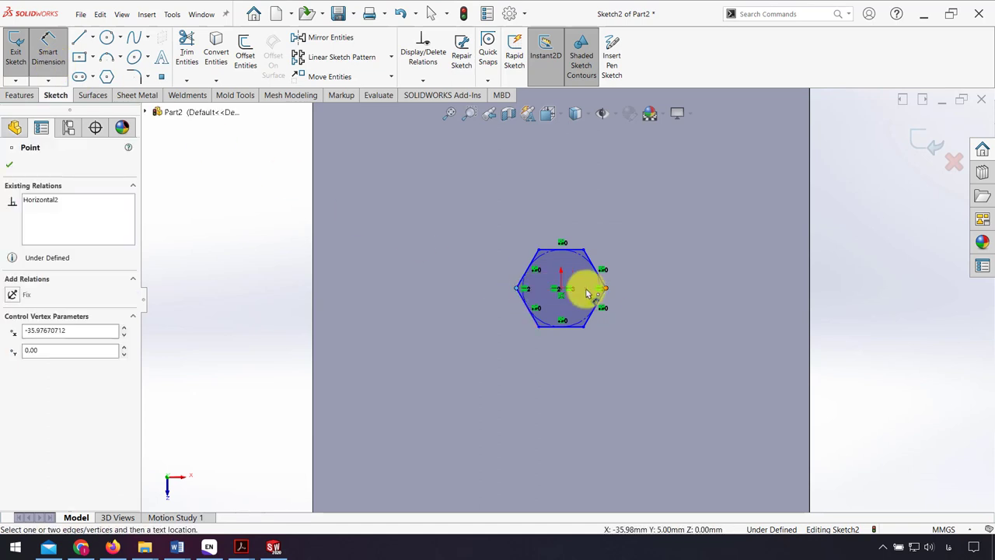
{"action": "left_click", "coordinate": [606, 289]}
{"action": "left_click", "coordinate": [550, 213]}
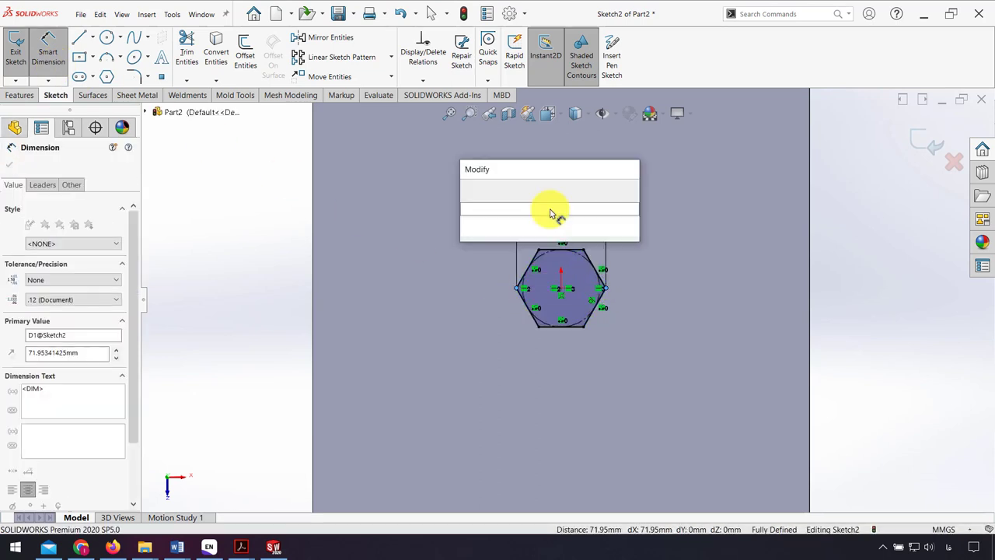
{"action": "type", "text": "30"}
{"action": "key", "text": "Return"}
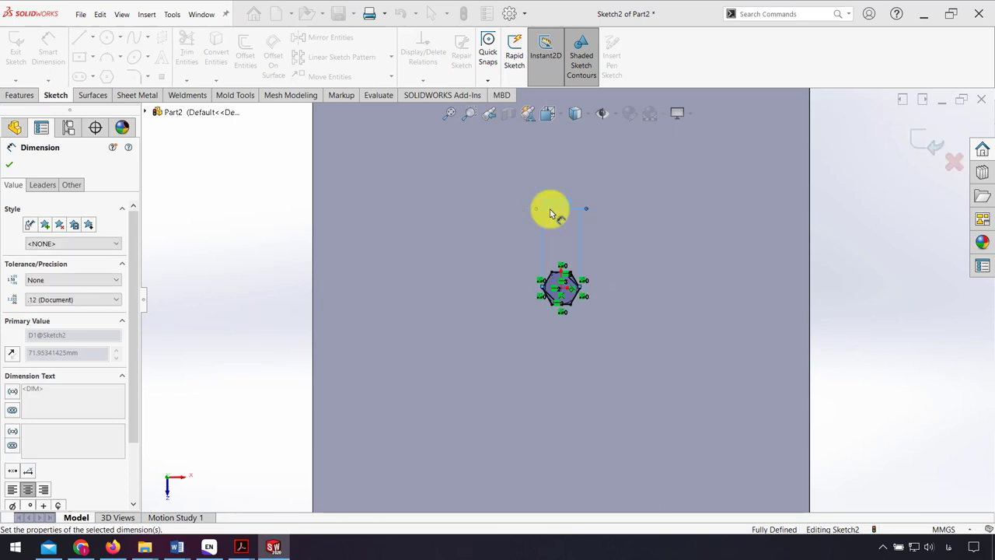
{"action": "left_click", "coordinate": [21, 95]}
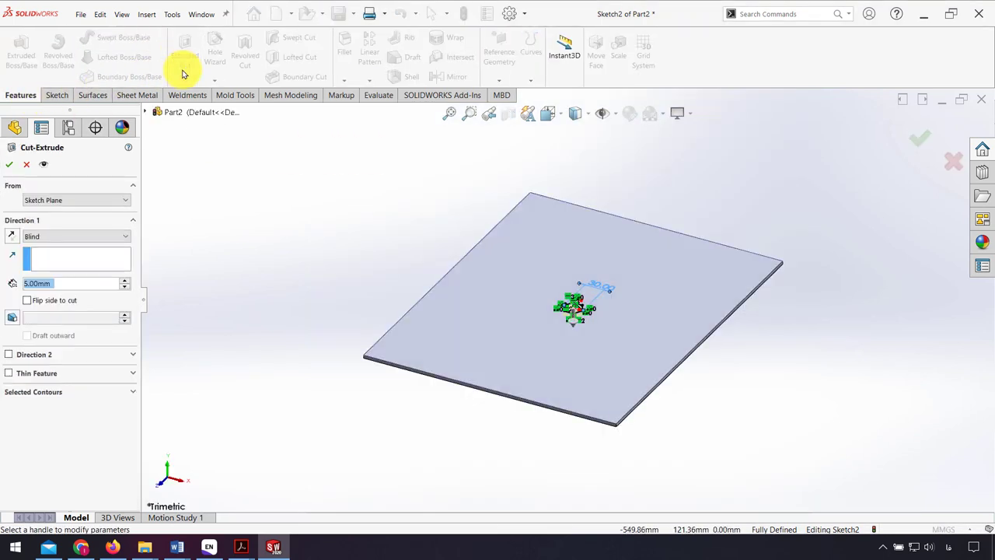
{"action": "left_click", "coordinate": [8, 164]}
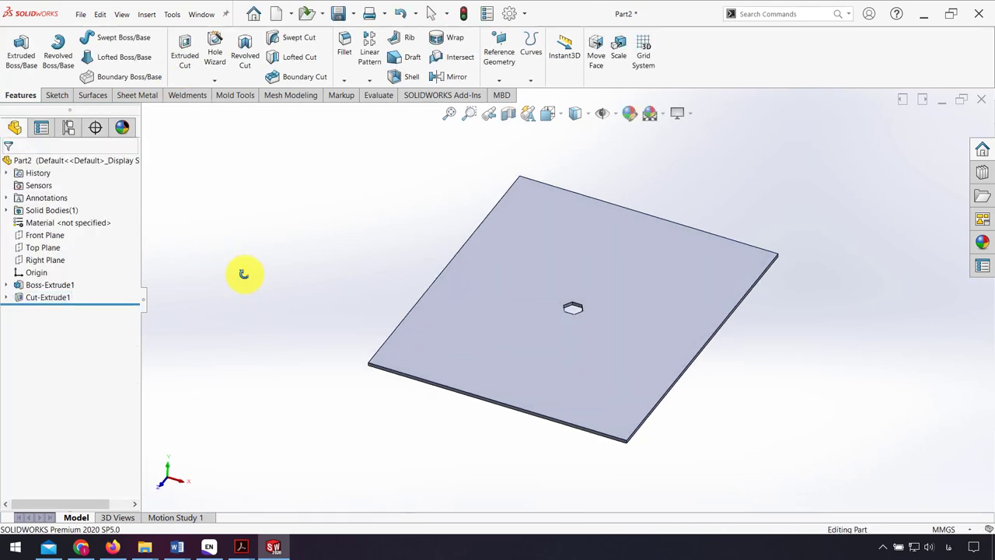
- Start a Fill Pattern bounded by the plate face, repeating the hexagon cut
{"action": "left_click", "coordinate": [369, 80]}
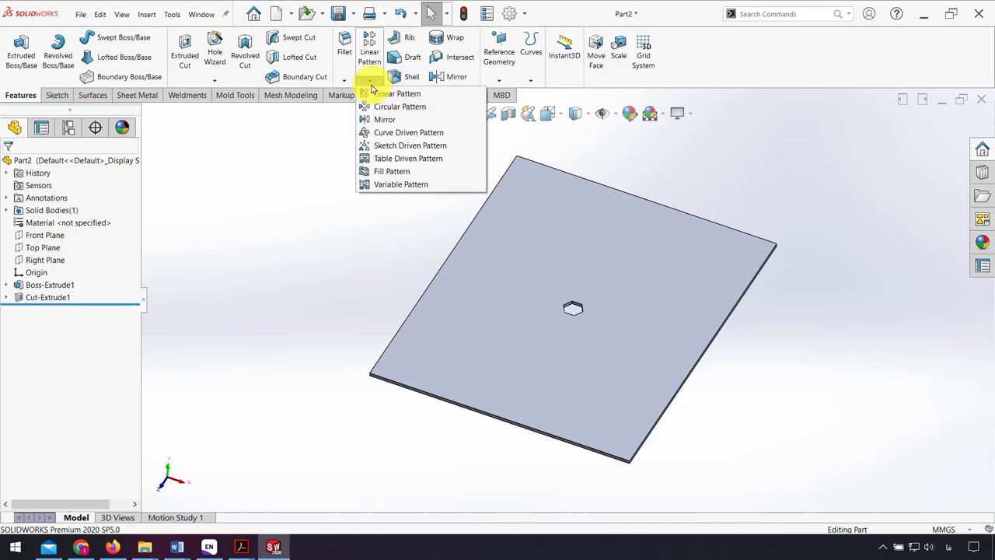
{"action": "left_click", "coordinate": [392, 170]}
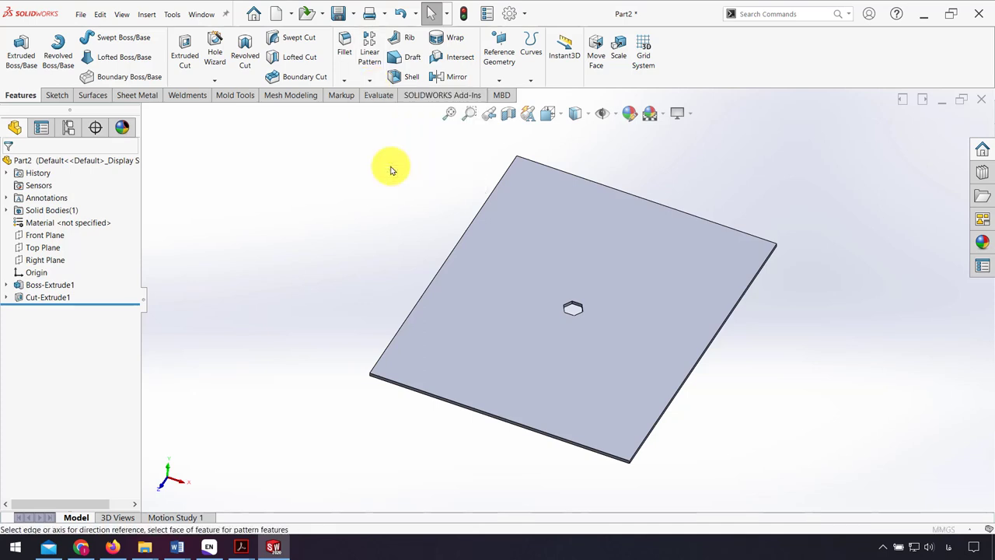
{"action": "left_click", "coordinate": [504, 243]}
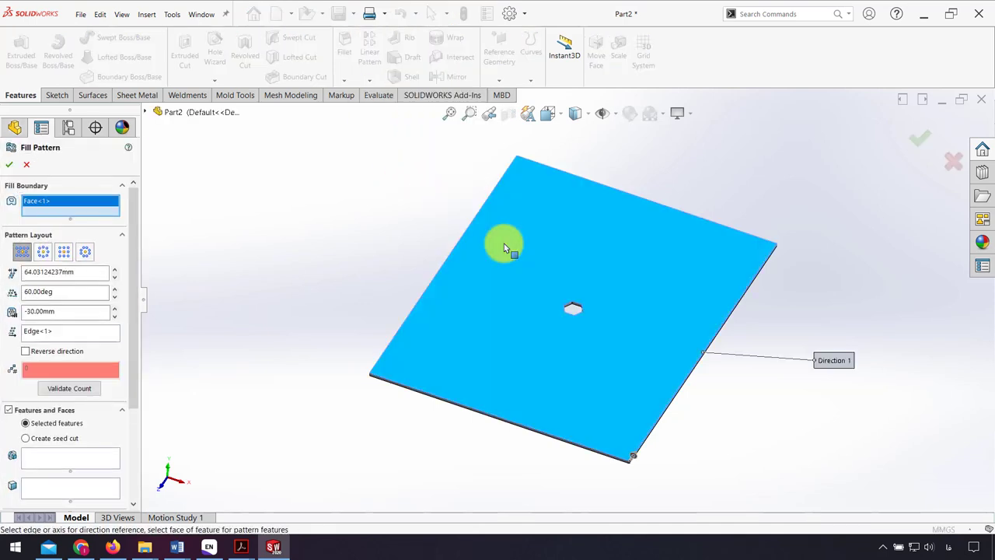
{"action": "left_click", "coordinate": [53, 460]}
{"action": "key", "text": "shift+z"}
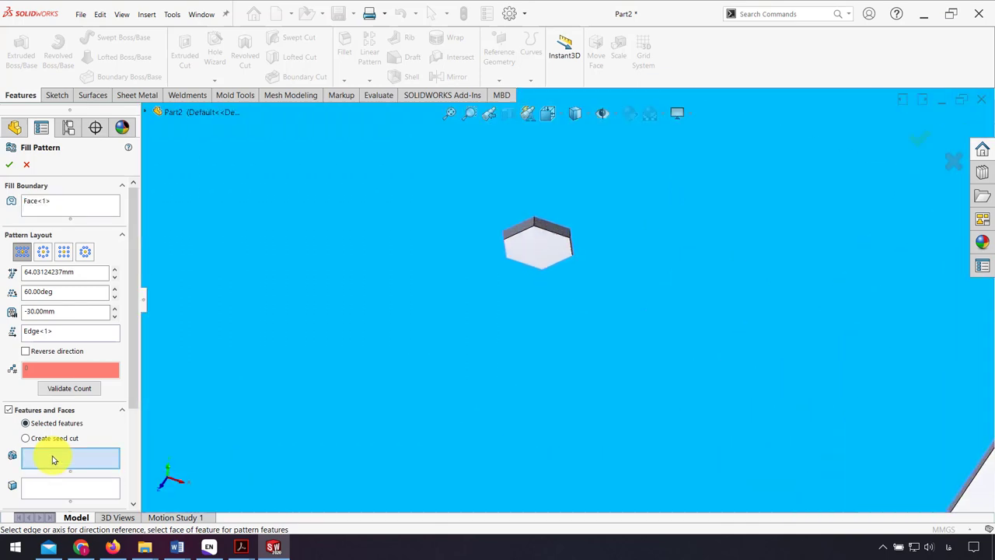
{"action": "left_click", "coordinate": [526, 248]}
{"action": "key", "text": "f"}
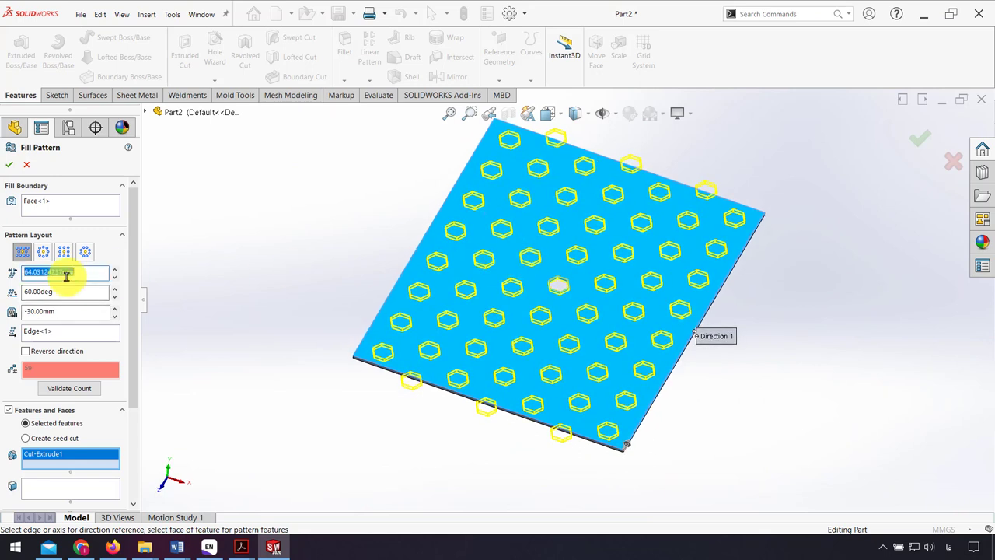
- Set the fill pattern spacing to 30 mm and the angle to 56.50°
{"action": "type", "text": "30"}
{"action": "key", "text": "Return"}
{"action": "type", "text": "56.5"}
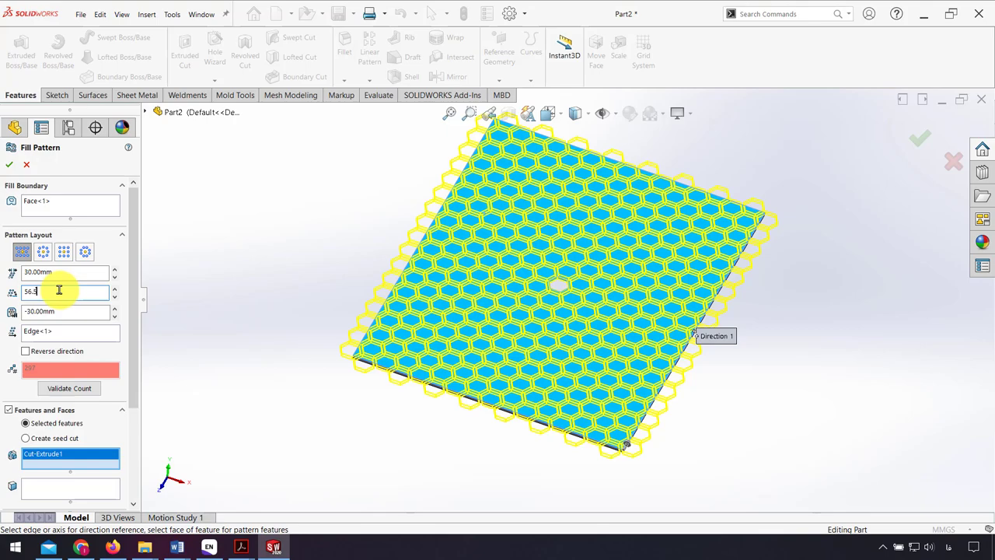
{"action": "key", "text": "Return"}
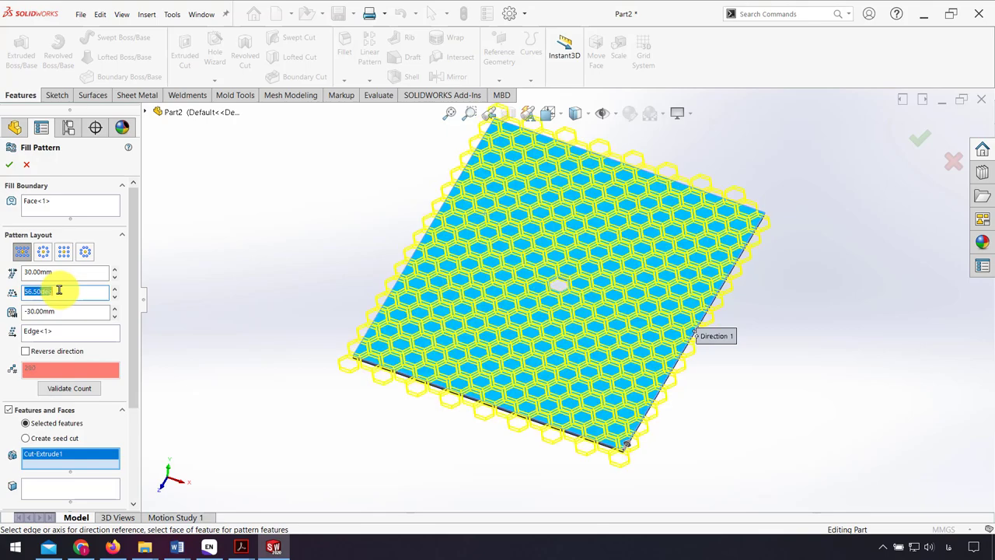
{"action": "key", "text": "shift+z"}
{"action": "key", "text": "shift+z"}
{"action": "key", "text": "shift+z"}
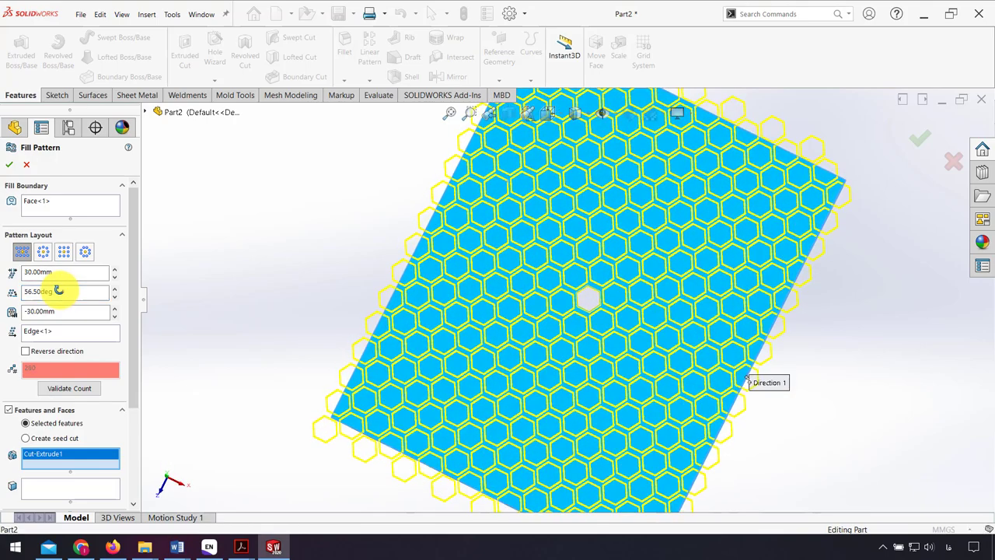
{"action": "key", "text": "shift+z"}
{"action": "key", "text": "z"}
{"action": "key", "text": "z"}
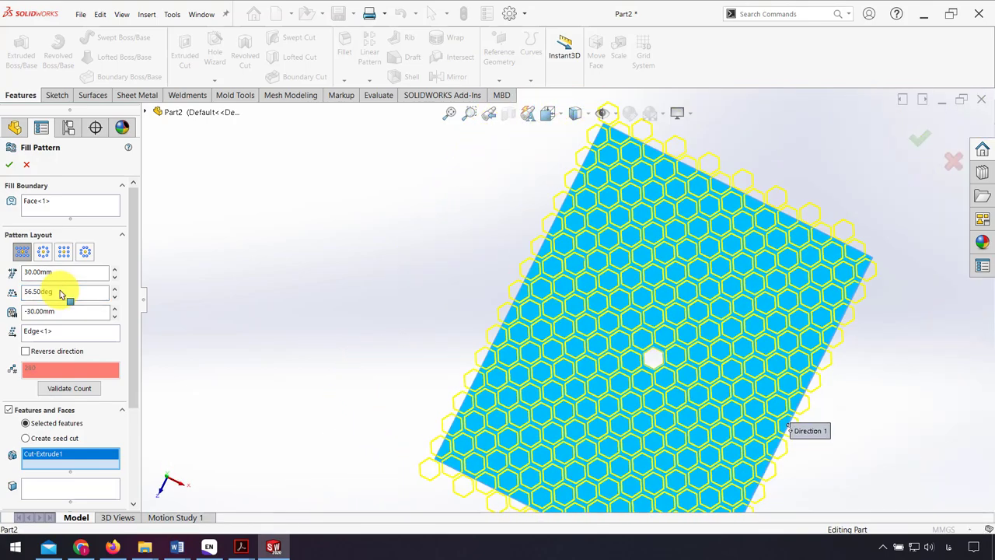
{"action": "key", "text": "z"}
{"action": "middle_click_drag", "start_coordinate": [752, 434], "coordinate": [675, 376], "text": "ctrl"}
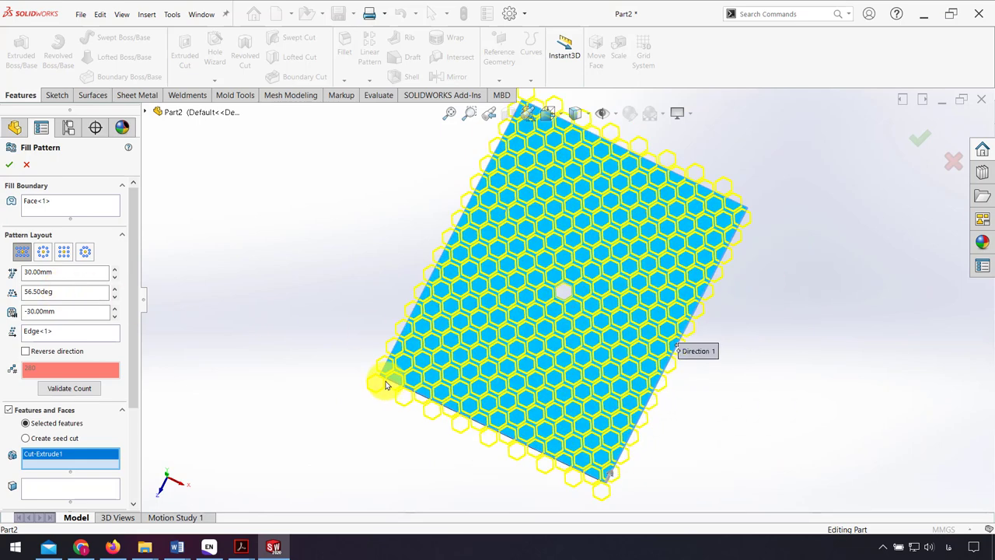
- Apply the fill pattern, turning the plate into a hexagonal mesh
{"action": "left_click", "coordinate": [9, 164]}
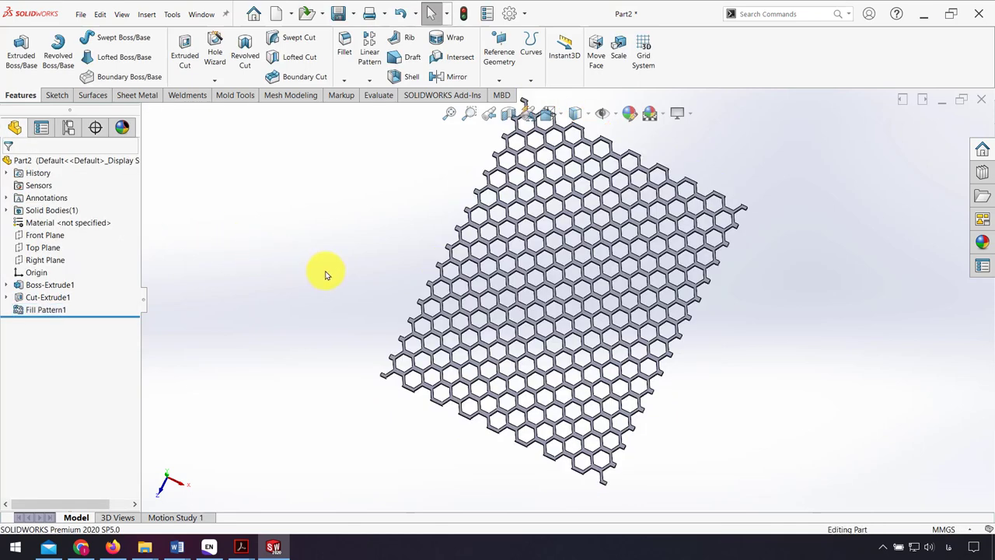
{"action": "key", "text": "Left"}
{"action": "key", "text": "Left"}
{"action": "key", "text": "Left"}
{"action": "key", "text": "Left"}
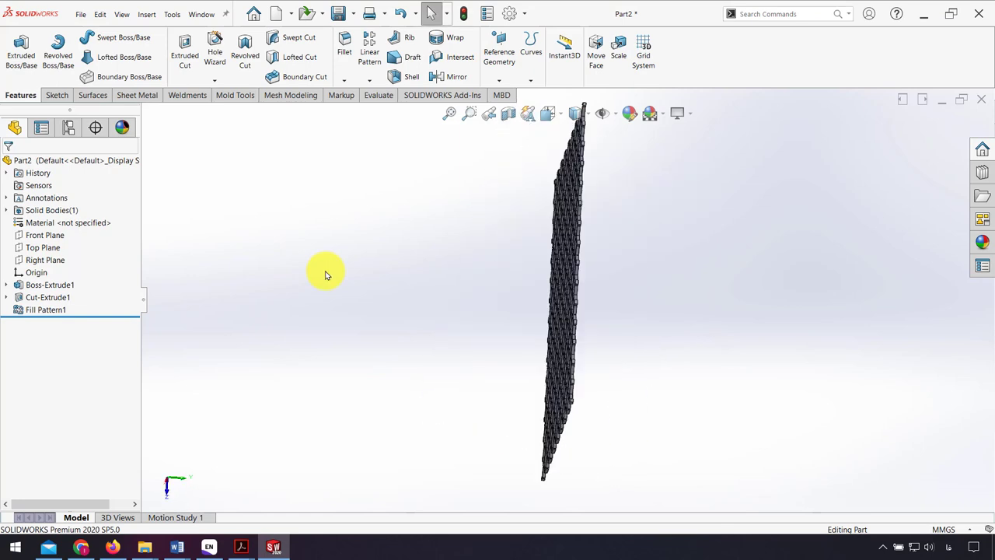
{"action": "key", "text": "ctrl+1"}
- Start a Flex feature on the honeycomb mesh body
{"action": "left_click", "coordinate": [147, 15]}
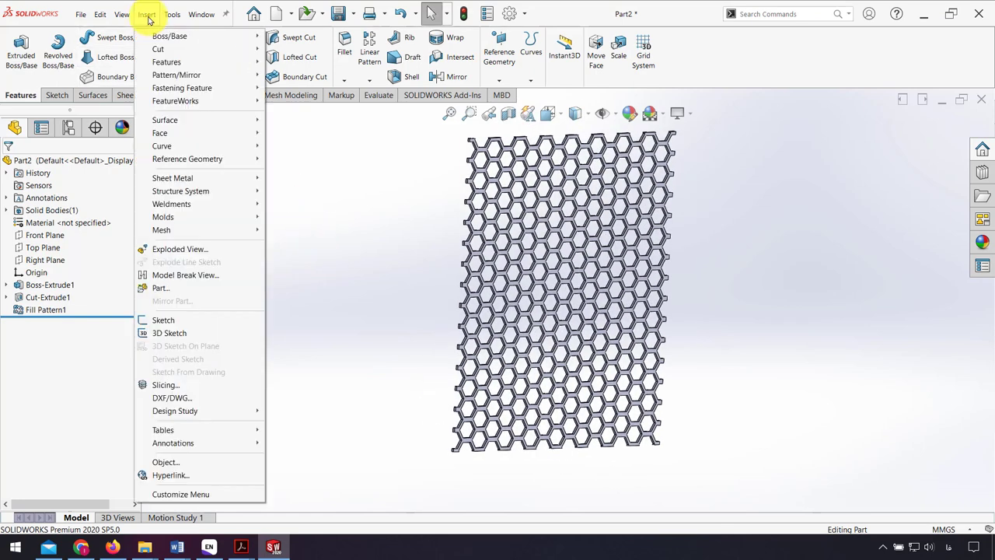
{"action": "mouse_move", "coordinate": [167, 62]}
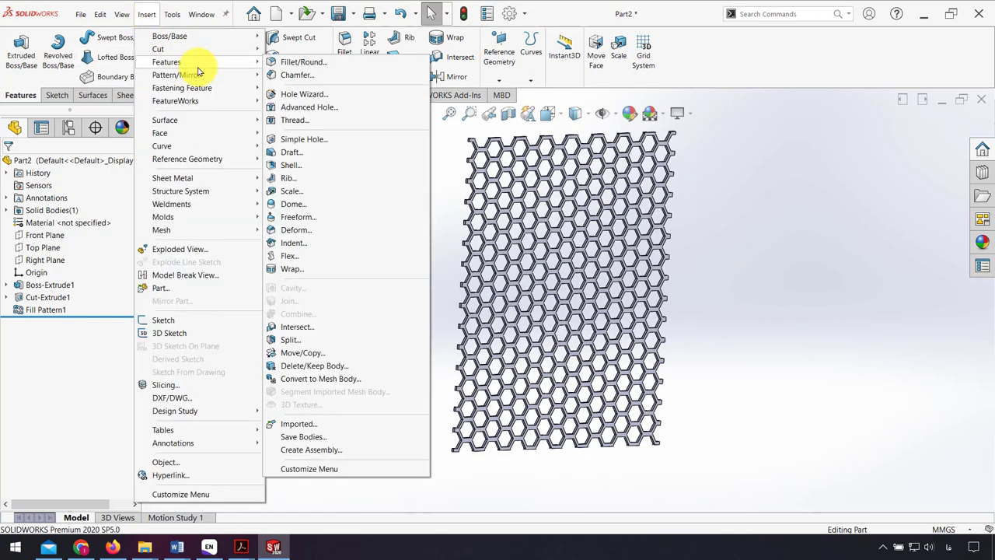
{"action": "left_click", "coordinate": [303, 256]}
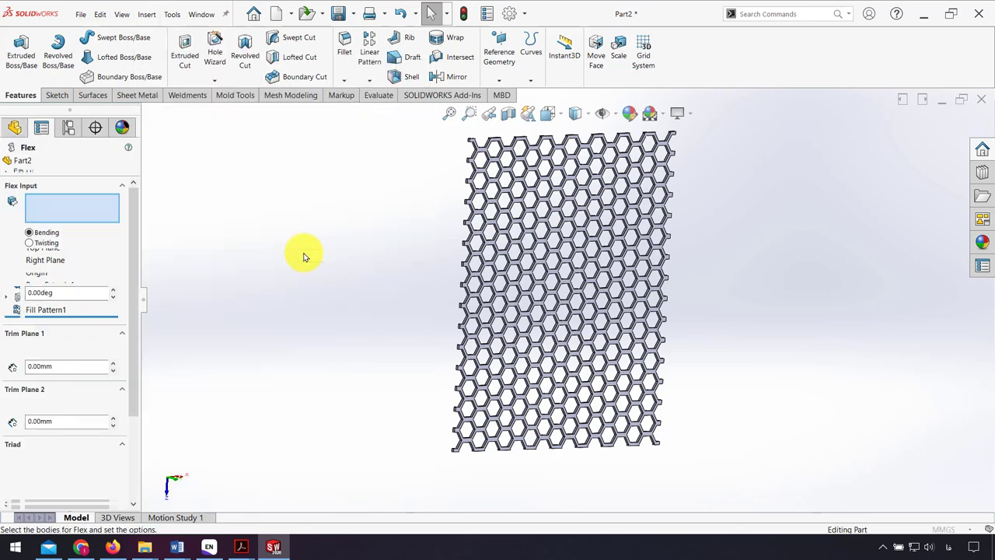
{"action": "left_click", "coordinate": [539, 261]}
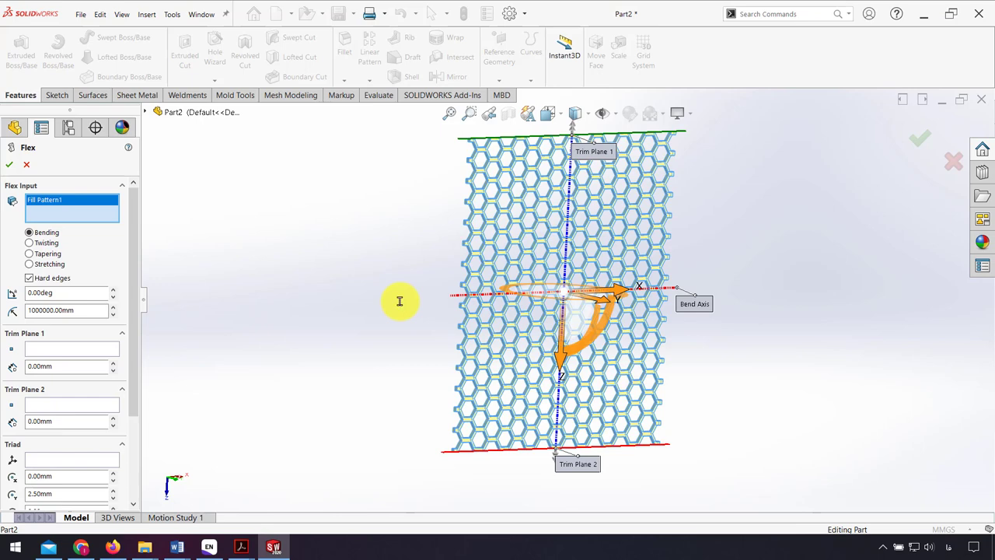
- Bend the mesh 180° with the Flex triad rotated 90° about Y
{"action": "left_click", "coordinate": [72, 291]}
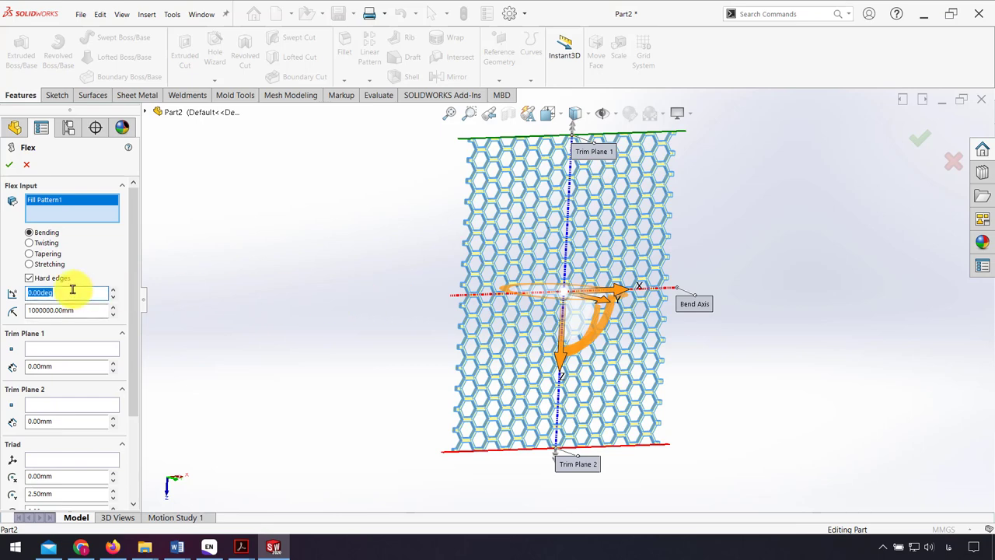
{"action": "type", "text": "180"}
{"action": "key", "text": "Return"}
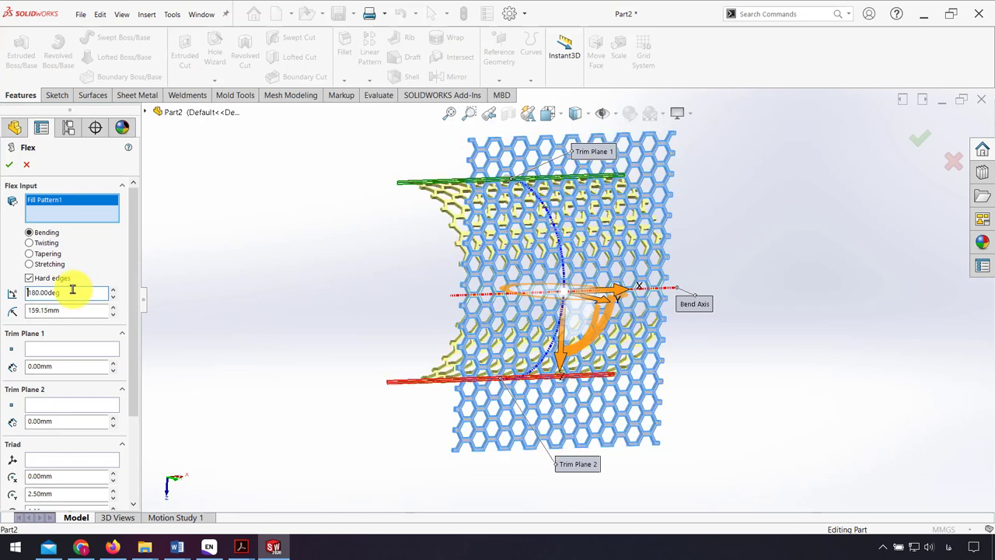
{"action": "key", "text": "Left"}
{"action": "key", "text": "Left"}
{"action": "key", "text": "Left"}
{"action": "key", "text": "Up"}
{"action": "key", "text": "Up"}
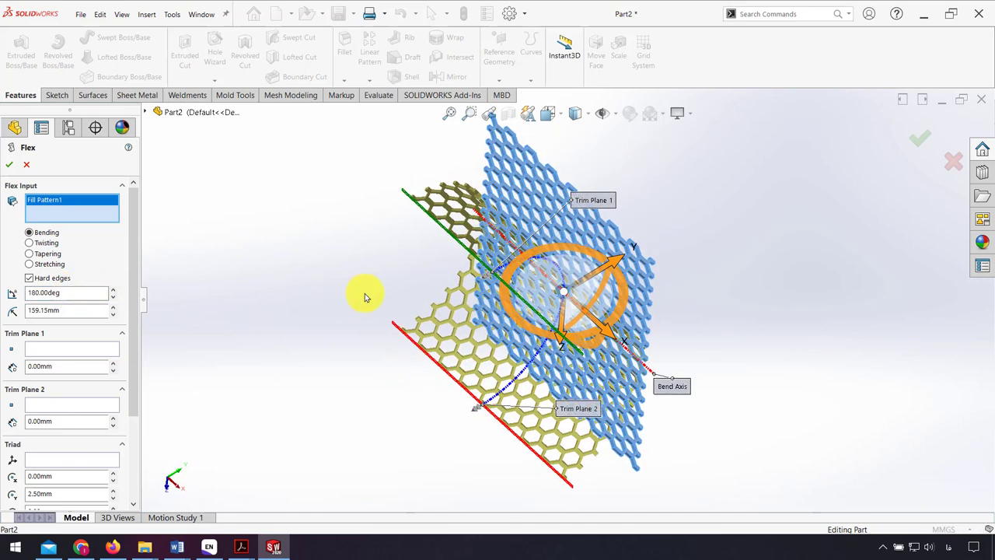
{"action": "left_click_drag", "start_coordinate": [137, 402], "coordinate": [143, 455]}
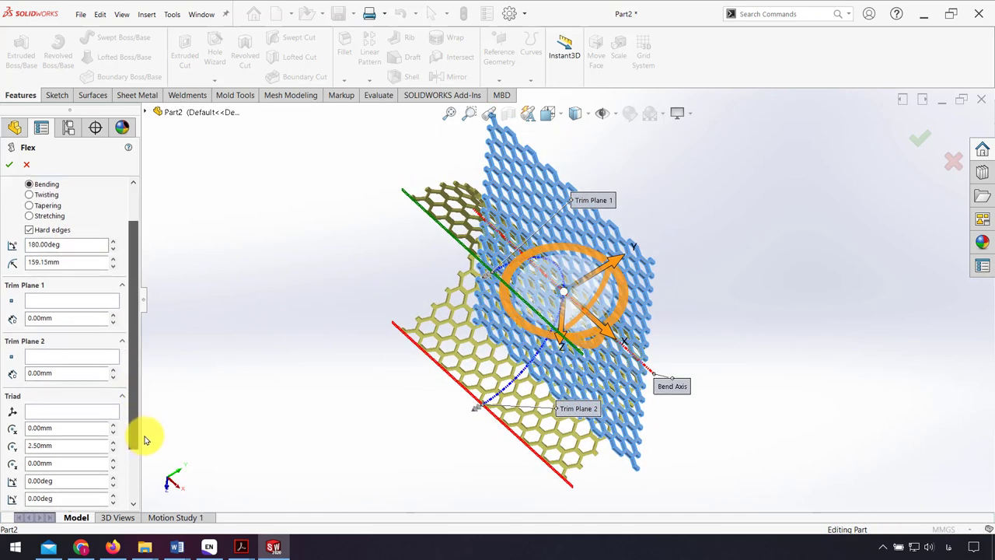
{"action": "left_click", "coordinate": [63, 472]}
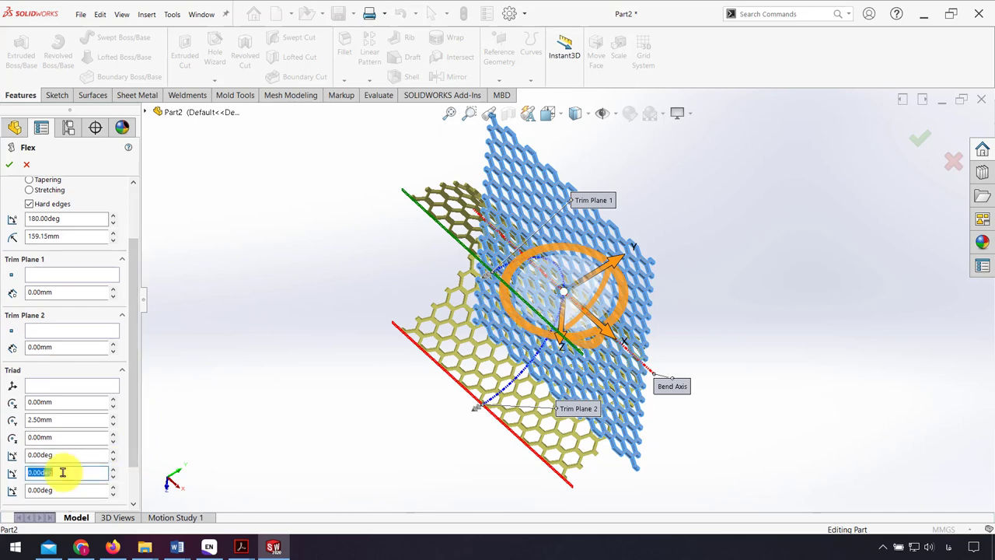
{"action": "type", "text": "90"}
{"action": "key", "text": "Return"}
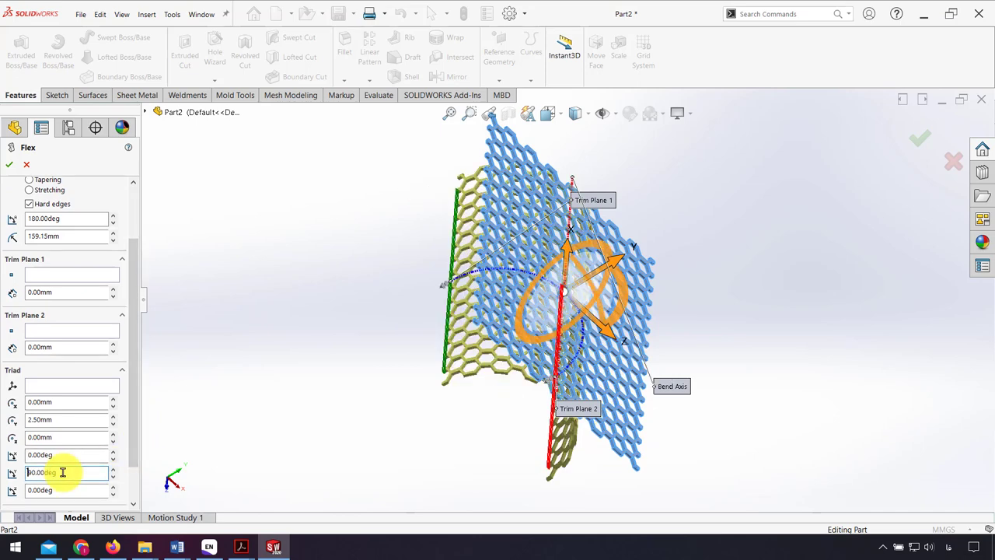
{"action": "key", "text": "ctrl+1"}
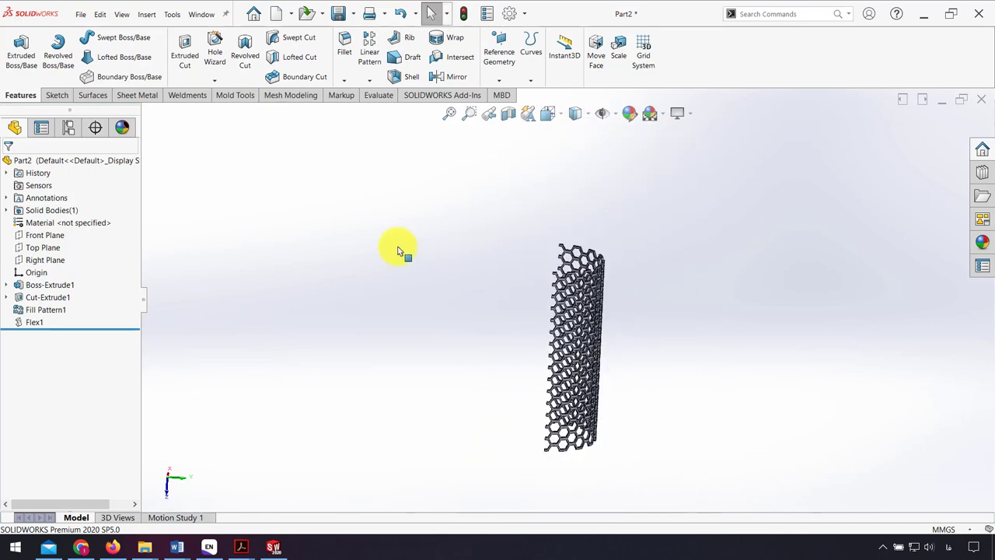
- Mirror the flexed half-tube body across its edge face
{"action": "left_click", "coordinate": [453, 77]}
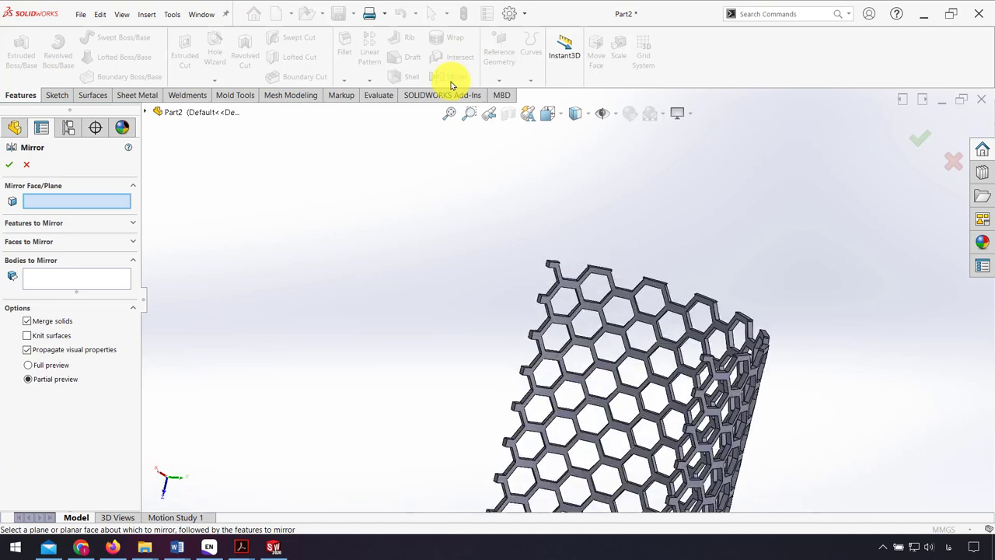
{"action": "left_click", "coordinate": [535, 227]}
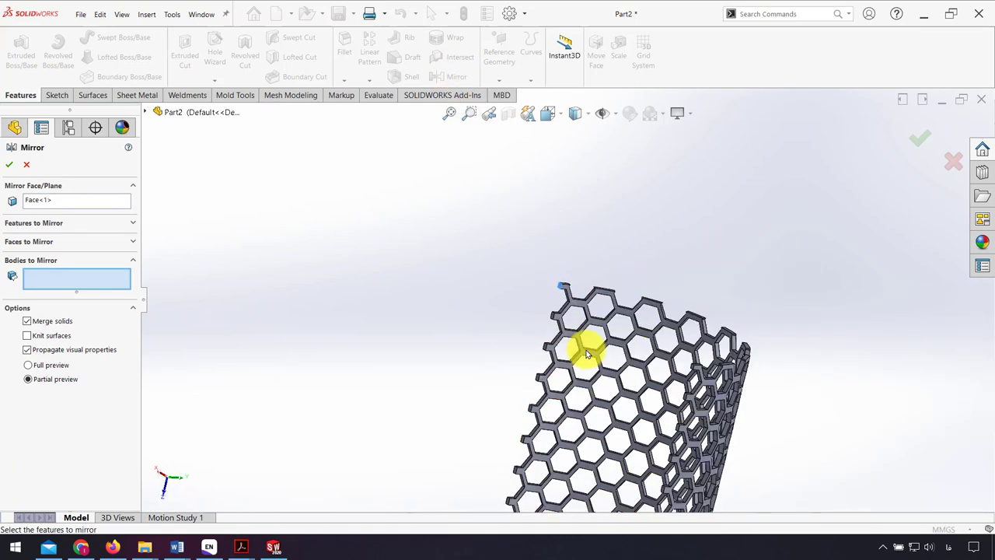
{"action": "left_click", "coordinate": [589, 354]}
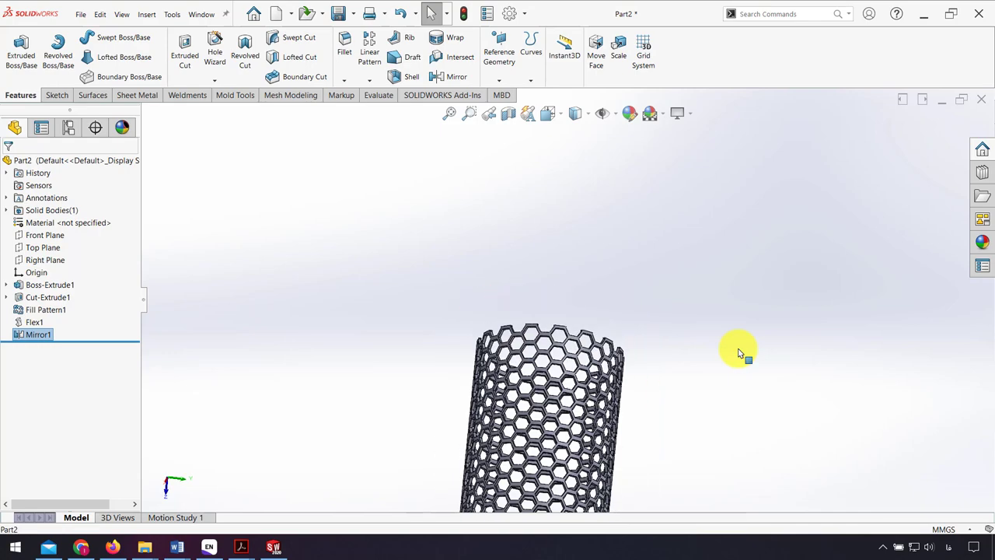
{"action": "middle_click_drag", "start_coordinate": [741, 354], "coordinate": [740, 353]}
{"action": "scroll", "coordinate": [739, 354], "scroll_direction": "down", "scroll_amount": 3}
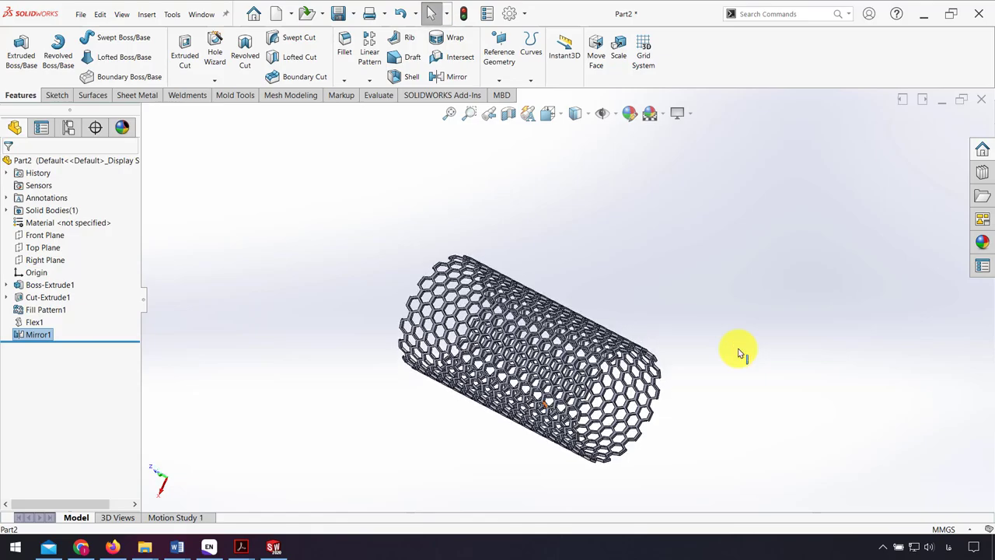
{"action": "scroll", "coordinate": [740, 354], "scroll_direction": "down", "scroll_amount": 3}
{"action": "middle_click_drag", "start_coordinate": [740, 353], "coordinate": [595, 249]}
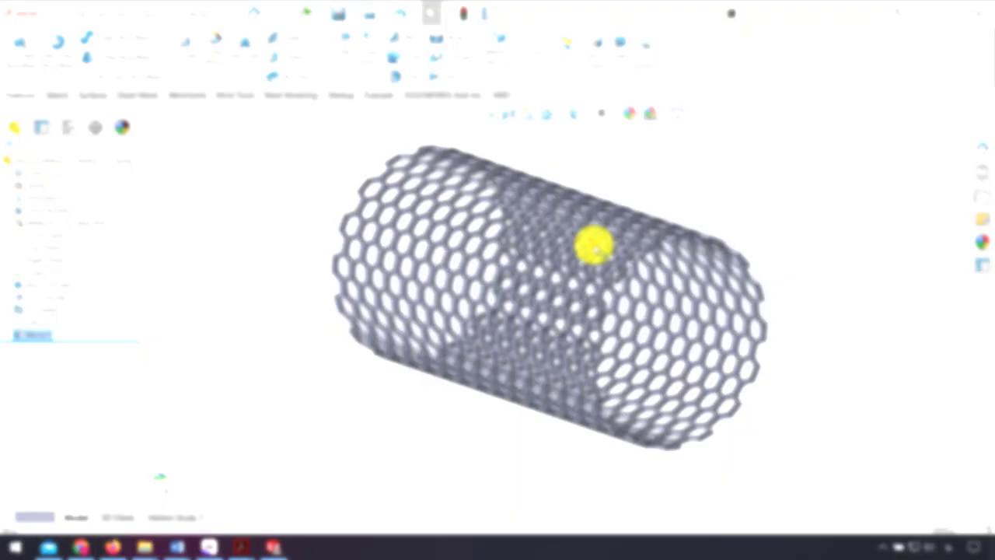